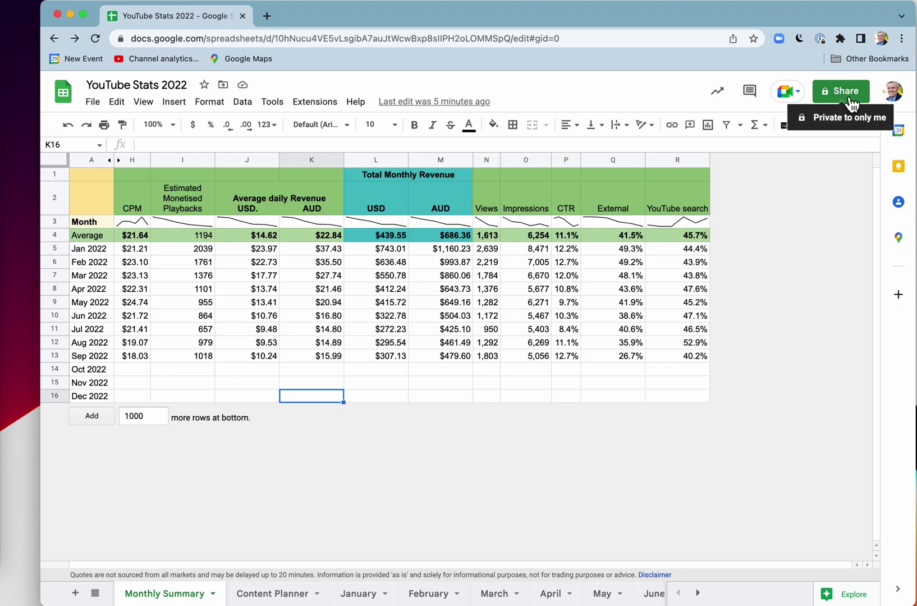
Invite a collaborator with Editor access, notification on, and no message.
click(849, 96)
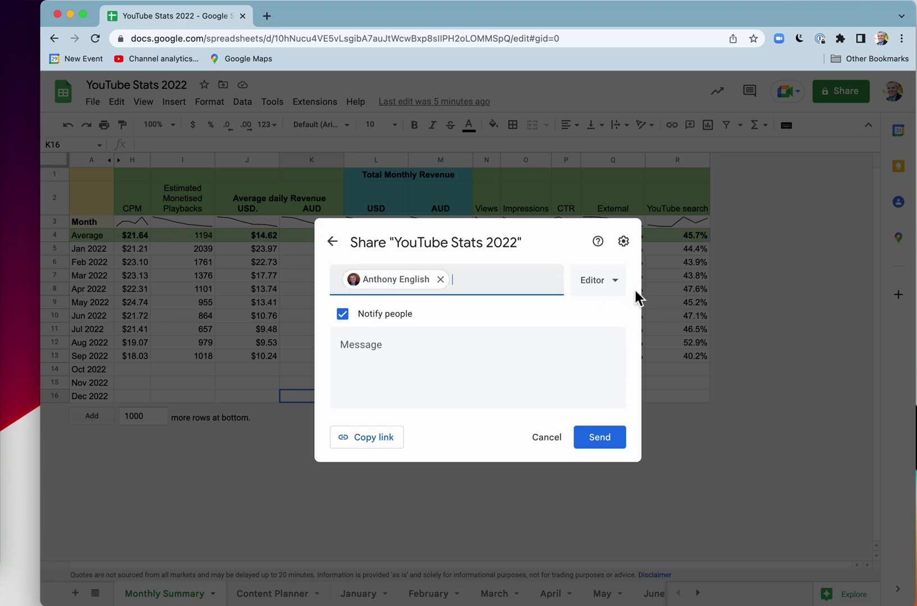
key(Tab)
key(Tab)
key(Tab)
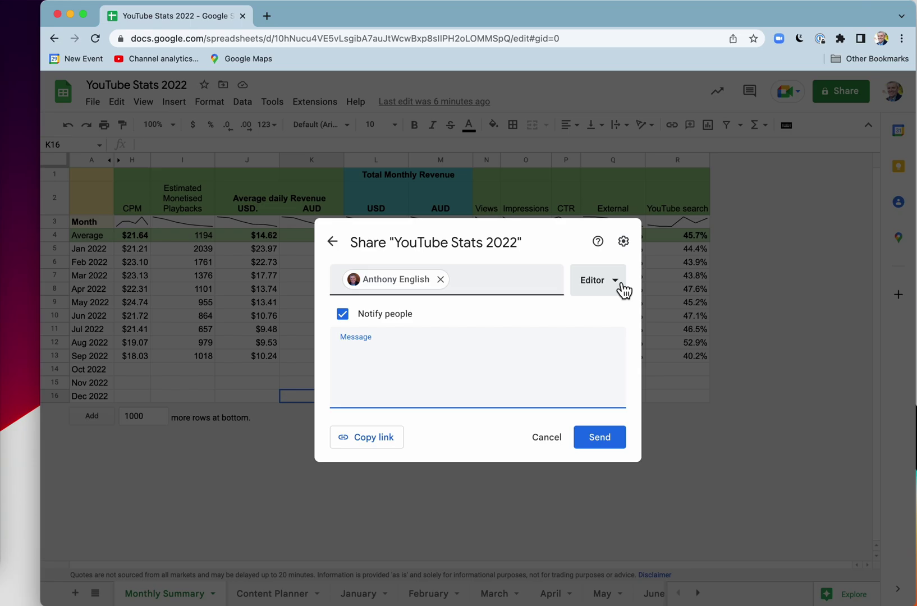
click(623, 290)
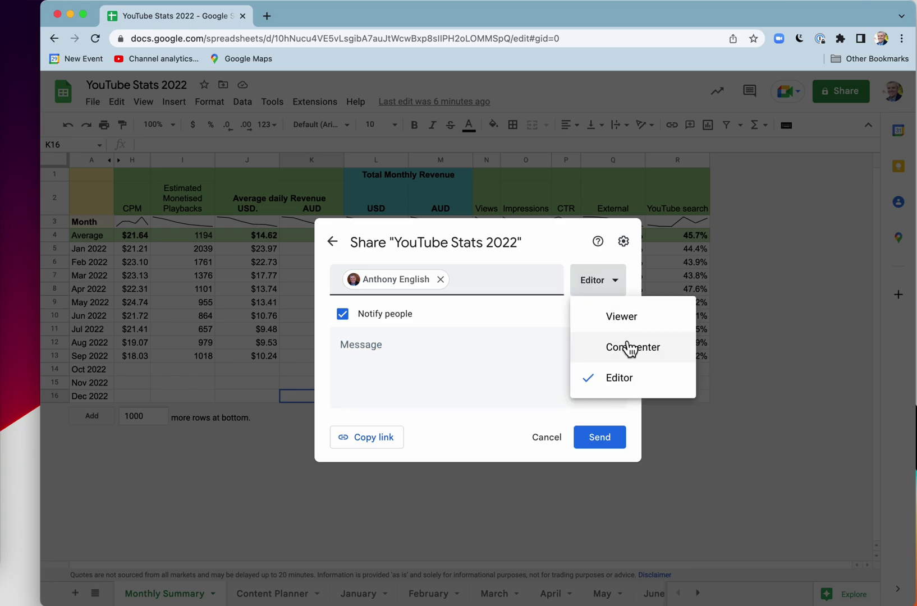
click(404, 354)
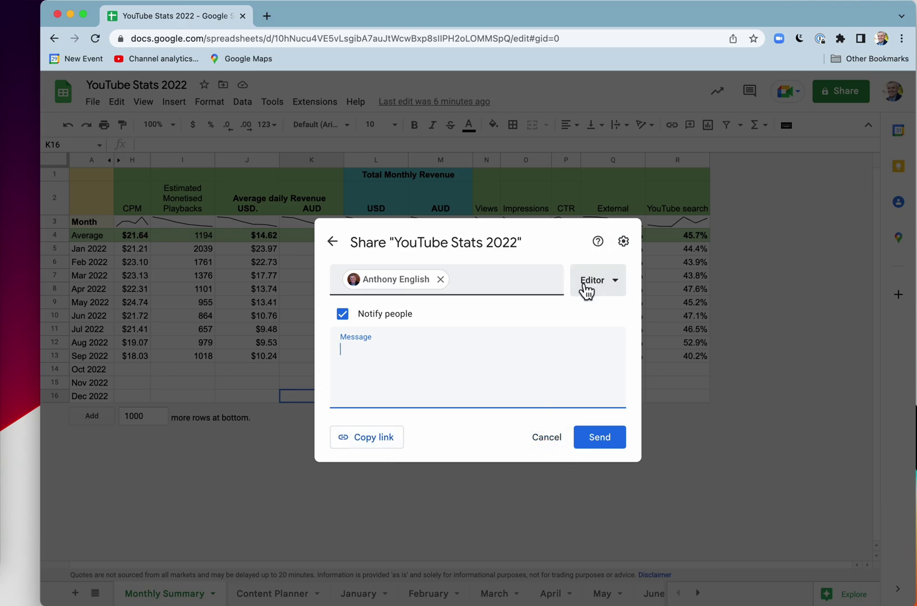
Cancel the invitation, review the Restricted link access, and choose File > Email > Email this file.
click(546, 438)
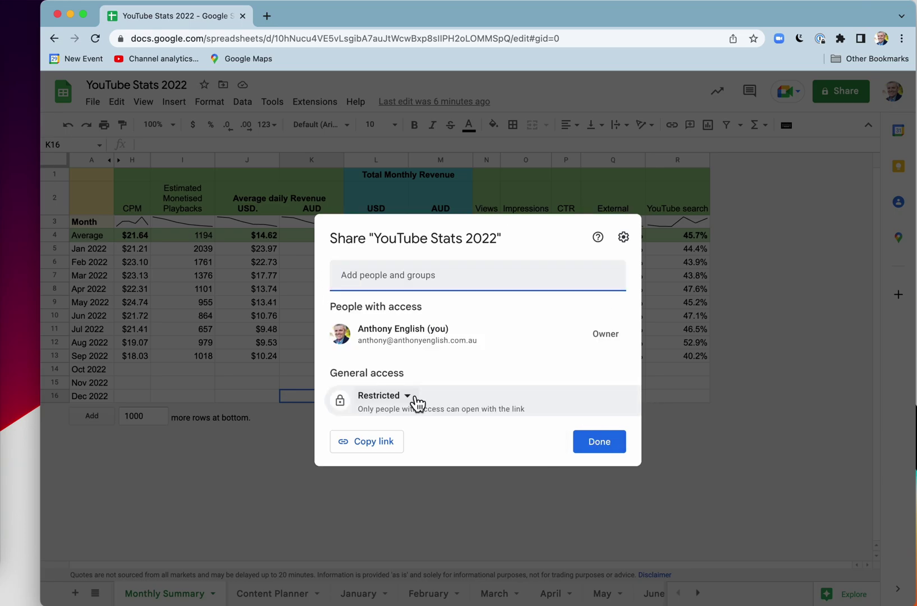
click(416, 402)
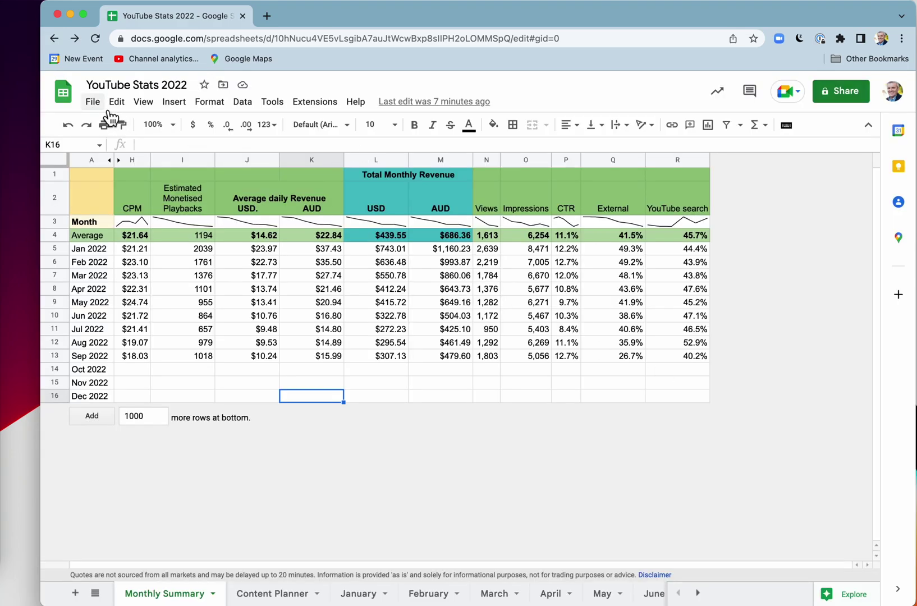
click(93, 103)
mouse_move(118, 238)
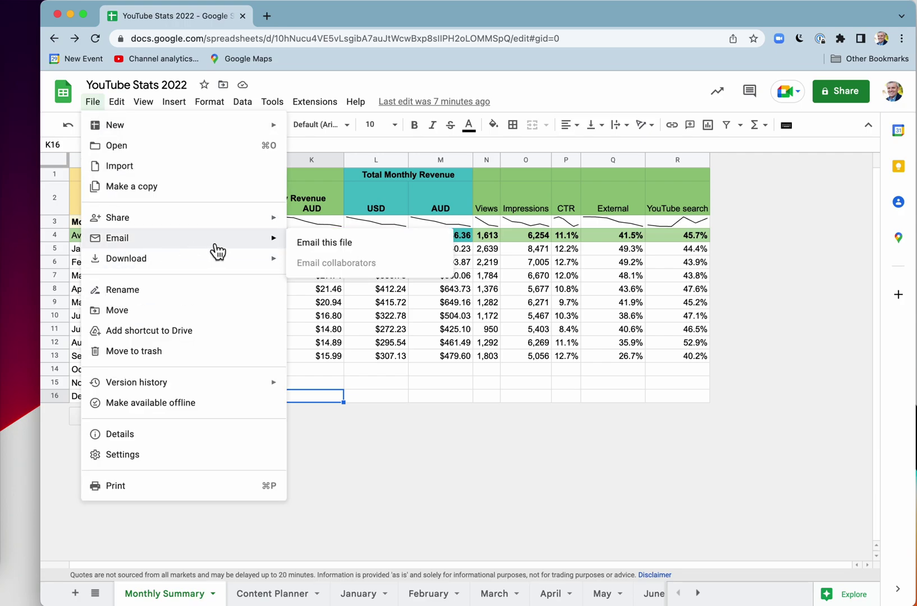
click(373, 244)
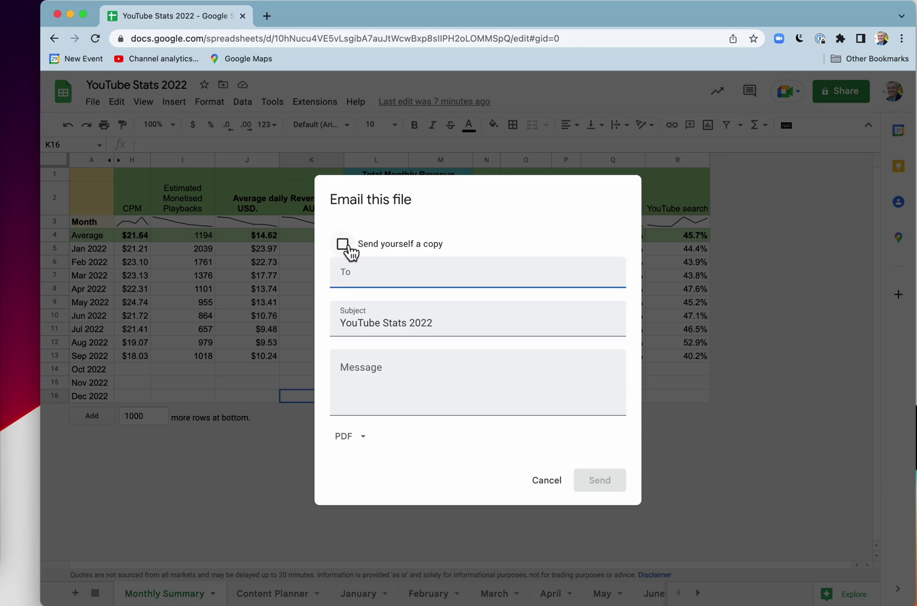
Tick 'Send yourself a copy', review the PDF attachment formats, and cancel the email form.
click(342, 245)
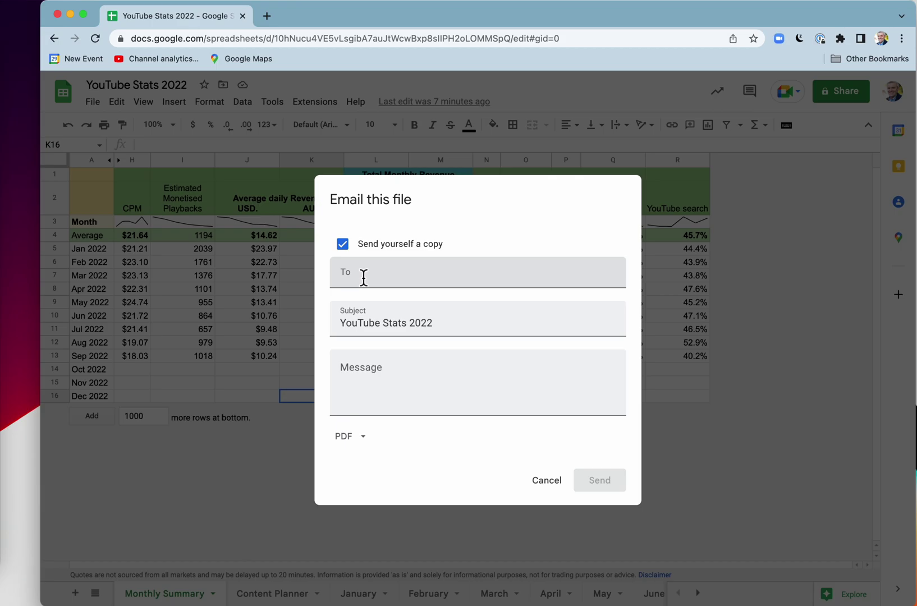
click(364, 439)
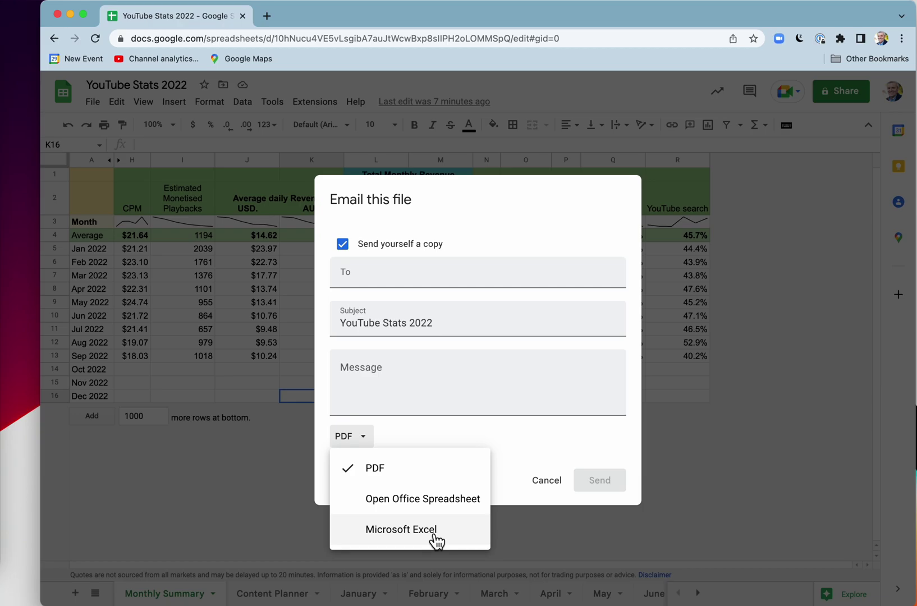
click(560, 484)
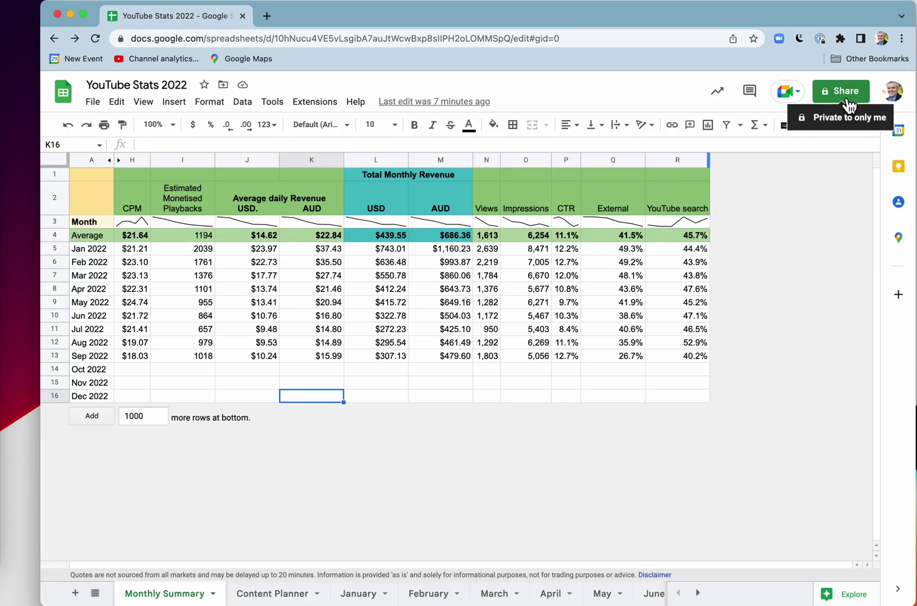
click(93, 103)
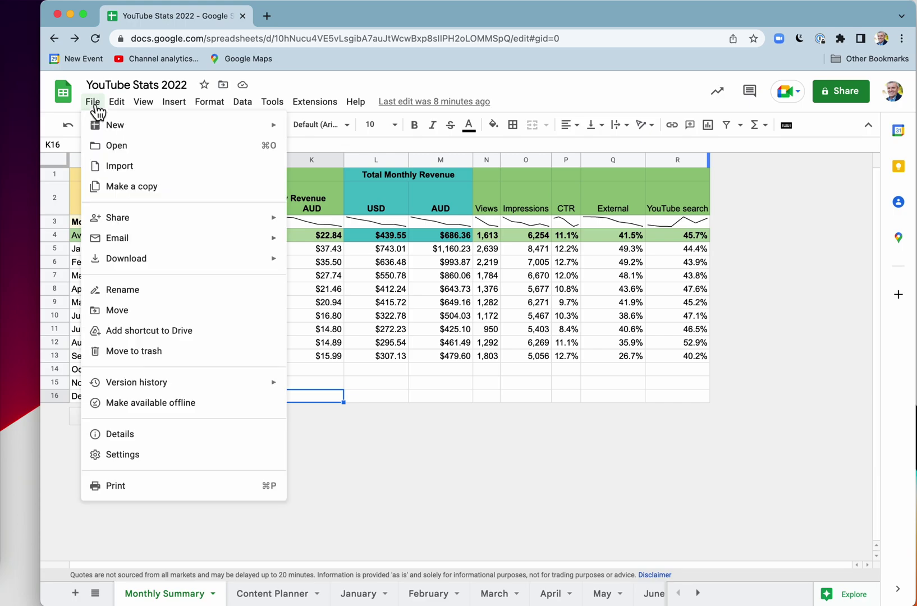